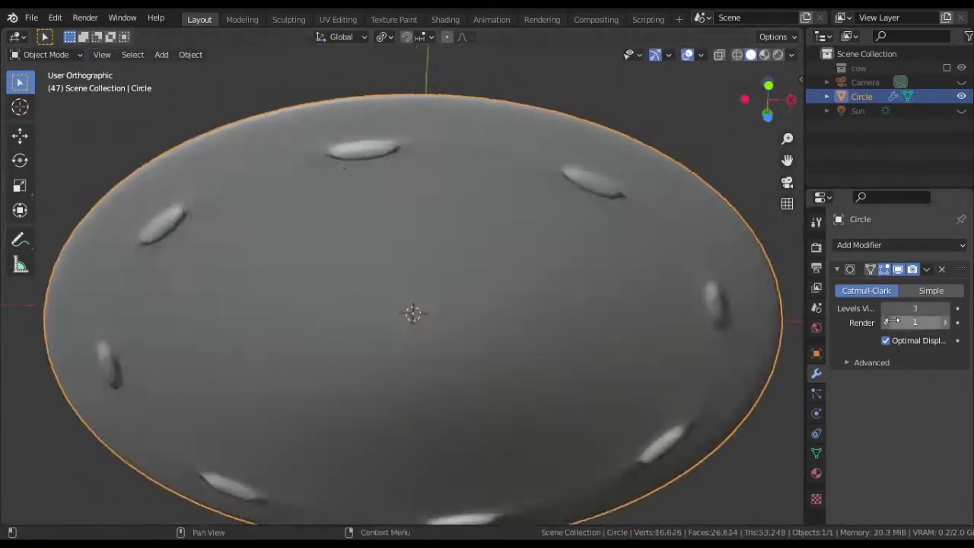
Inset the selected faces on the UFO's outer ring
{"action": "key", "text": "KP_1"}
{"action": "middle_click_drag", "start_coordinate": [562, 433], "coordinate": [535, 183], "text": "alt"}
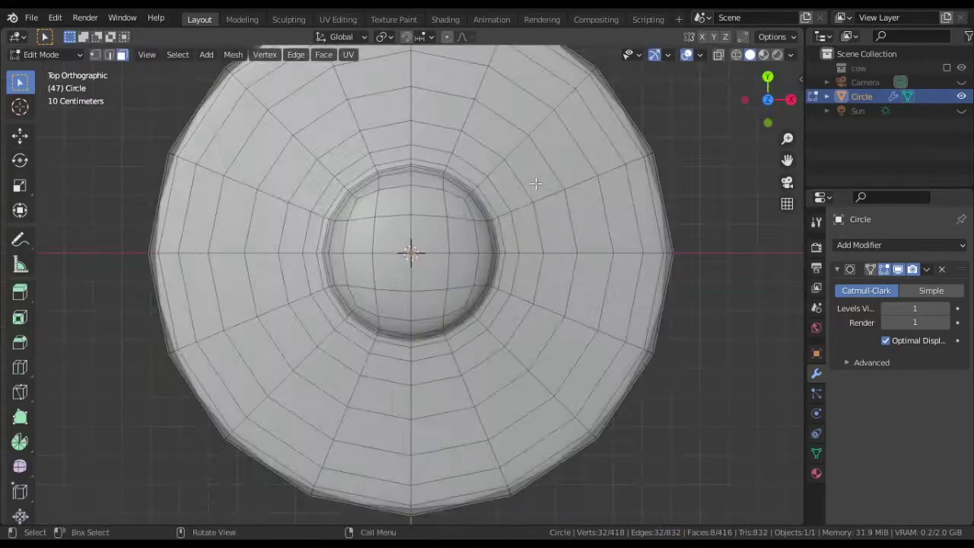
{"action": "key", "text": "i"}
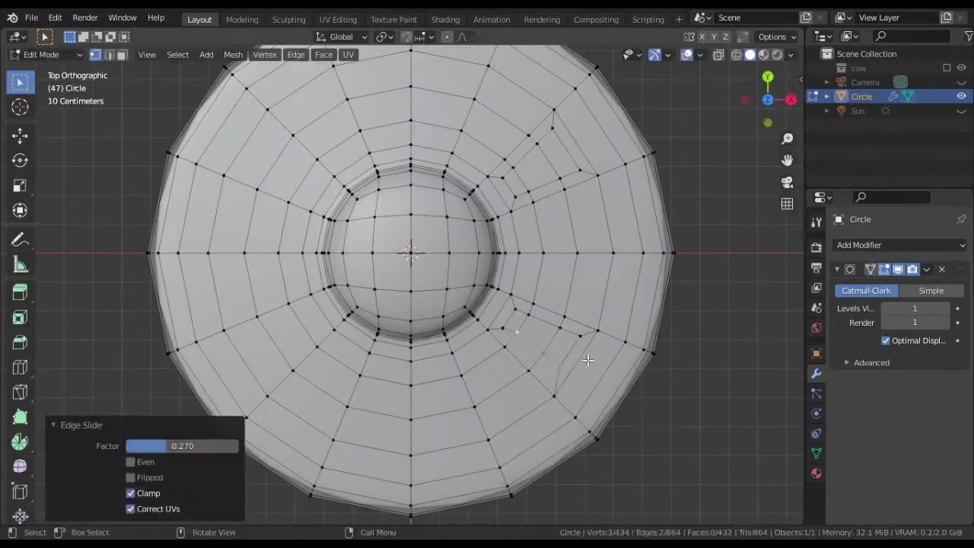
{"action": "middle_click_drag", "start_coordinate": [611, 176], "coordinate": [419, 312]}
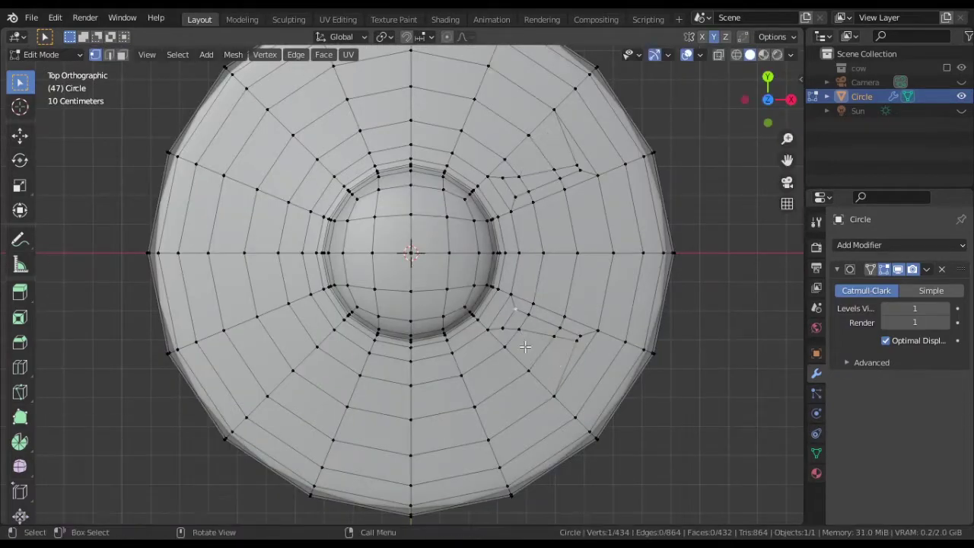
Extrude one face upward from the hull and return to front view
{"action": "middle_click_drag", "start_coordinate": [572, 172], "coordinate": [456, 320]}
{"action": "key", "text": "e"}
{"action": "left_click", "coordinate": [506, 375]}
{"action": "key", "text": "KP_1"}
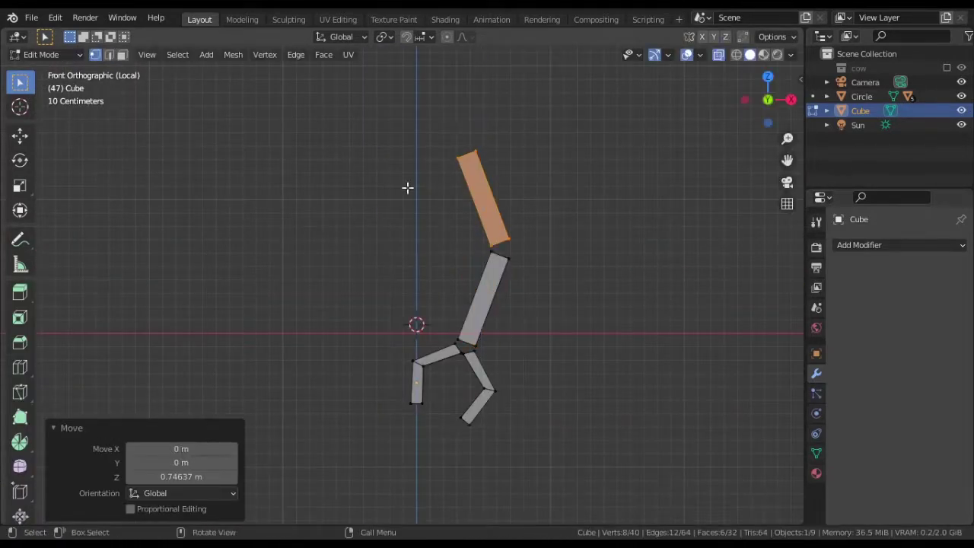
Confirm the edge slide, then try a bevel on the joint edge and undo it
{"action": "left_click", "coordinate": [397, 524]}
{"action": "middle_click_drag", "start_coordinate": [398, 523], "coordinate": [400, 262]}
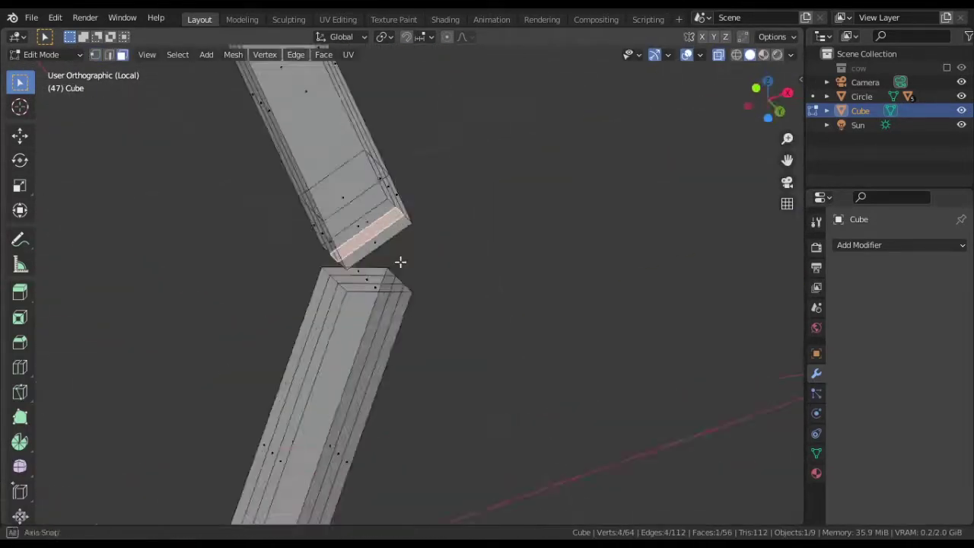
{"action": "mouse_move", "coordinate": [328, 248]}
{"action": "middle_mouse_down"}
{"action": "mouse_move", "coordinate": [399, 262]}
{"action": "mouse_move", "coordinate": [442, 318]}
{"action": "mouse_move", "coordinate": [430, 353]}
{"action": "middle_mouse_up"}
{"action": "key", "text": "e"}
{"action": "key", "text": "2"}
{"action": "key", "text": "ctrl+b"}
{"action": "left_click", "coordinate": [464, 298]}
{"action": "key", "text": "ctrl+z"}
Slide the edge loop, add a loop cut and move the joint vertices into a rounded hinge
{"action": "left_click", "coordinate": [460, 310]}
{"action": "middle_click_drag", "start_coordinate": [460, 310], "coordinate": [464, 308]}
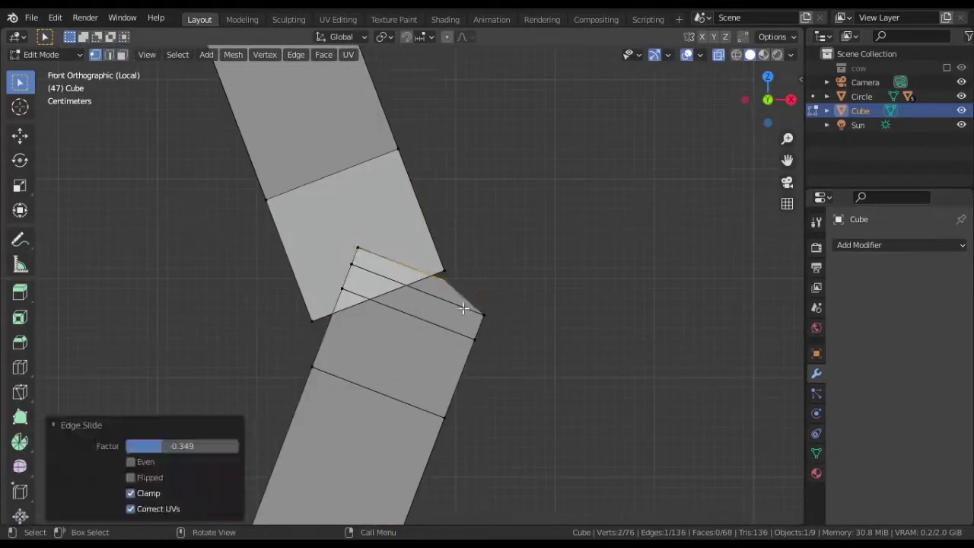
{"action": "left_click", "coordinate": [445, 273]}
{"action": "key", "text": "ctrl+r"}
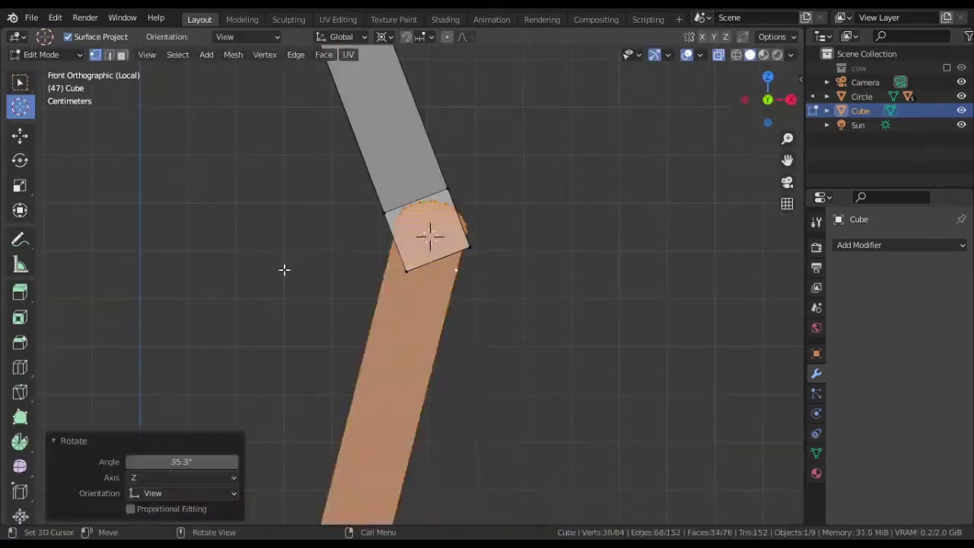
{"action": "middle_click_drag", "start_coordinate": [284, 270], "coordinate": [430, 193]}
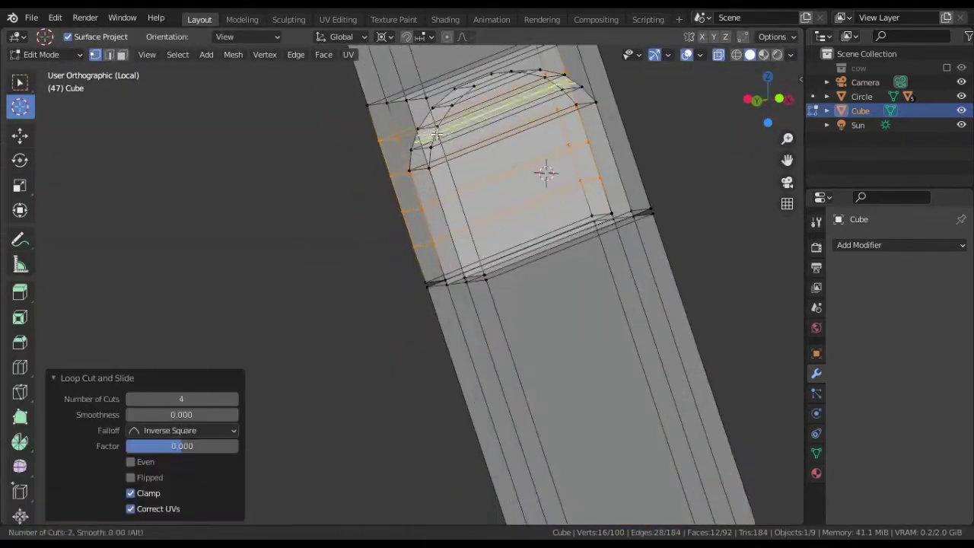
{"action": "key", "text": "g"}
{"action": "key", "text": "g"}
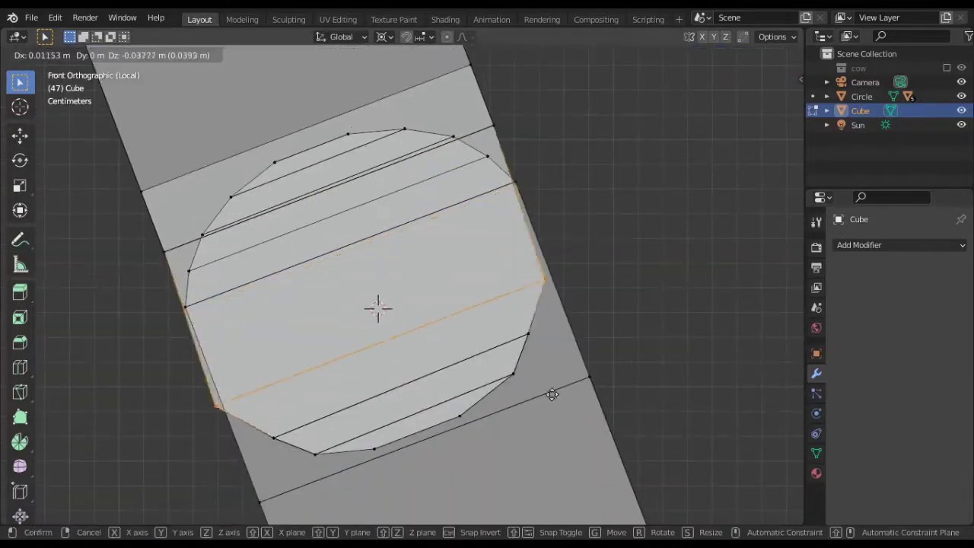
{"action": "left_click", "coordinate": [556, 218]}
{"action": "left_click_drag", "start_coordinate": [479, 123], "coordinate": [498, 135]}
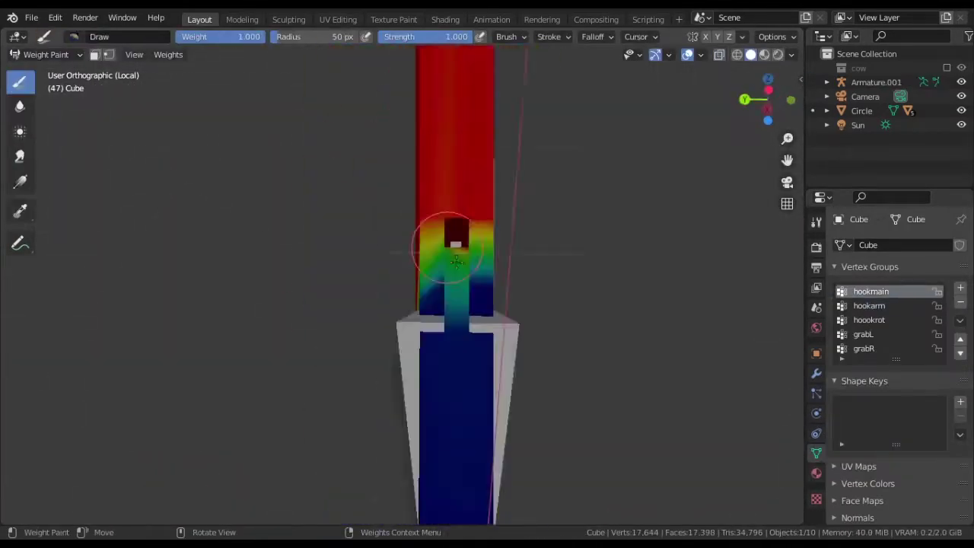
Orbit and zoom around the claw column to inspect the hookmain and hookarm weight gradients
{"action": "mouse_move", "coordinate": [368, 251]}
{"action": "middle_mouse_down"}
{"action": "mouse_move", "coordinate": [349, 184]}
{"action": "mouse_move", "coordinate": [474, 276]}
{"action": "mouse_move", "coordinate": [512, 211]}
{"action": "mouse_move", "coordinate": [404, 430]}
{"action": "middle_mouse_up"}
{"action": "scroll", "coordinate": [350, 185], "scroll_direction": "up", "scroll_amount": 4}
{"action": "scroll", "coordinate": [383, 204], "scroll_direction": "down", "scroll_amount": 5}
{"action": "scroll", "coordinate": [383, 204], "scroll_direction": "up", "scroll_amount": 3}
{"action": "scroll", "coordinate": [378, 315], "scroll_direction": "up", "scroll_amount": 3}
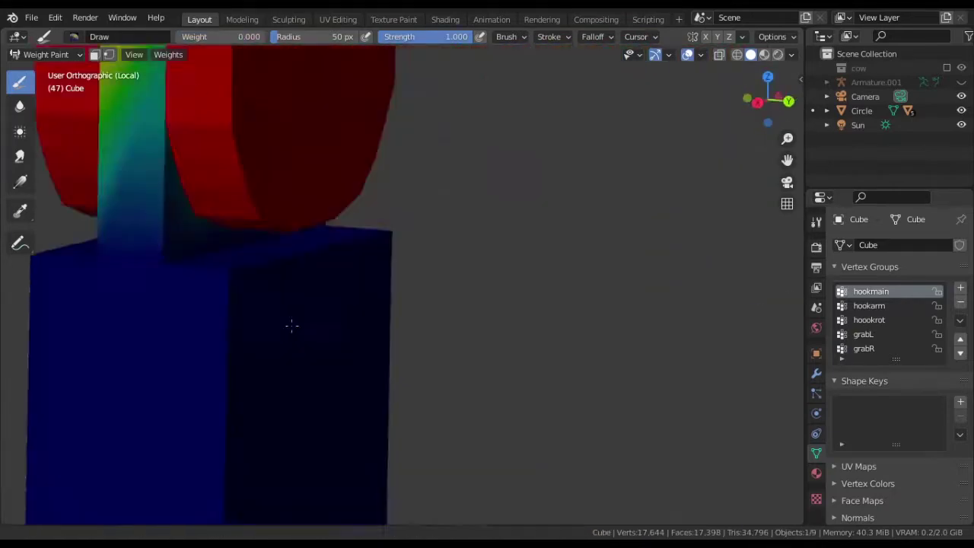
{"action": "mouse_move", "coordinate": [292, 326]}
{"action": "middle_mouse_down"}
{"action": "mouse_move", "coordinate": [292, 254]}
{"action": "mouse_move", "coordinate": [468, 308]}
{"action": "mouse_move", "coordinate": [272, 326]}
{"action": "mouse_move", "coordinate": [463, 157]}
{"action": "mouse_move", "coordinate": [492, 226]}
{"action": "mouse_move", "coordinate": [270, 270]}
{"action": "mouse_move", "coordinate": [555, 211]}
{"action": "mouse_move", "coordinate": [263, 257]}
{"action": "middle_mouse_up"}
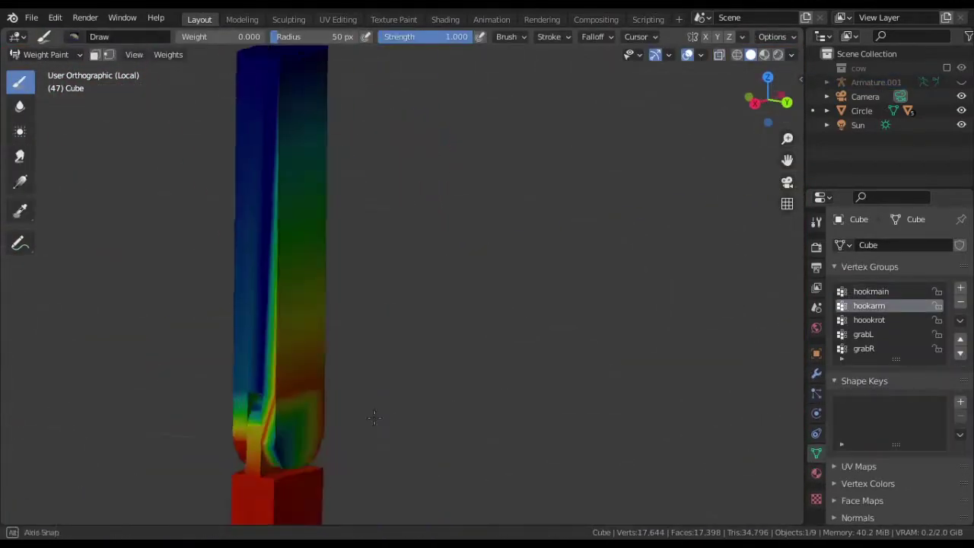
{"action": "middle_click_drag", "start_coordinate": [420, 290], "coordinate": [391, 325]}
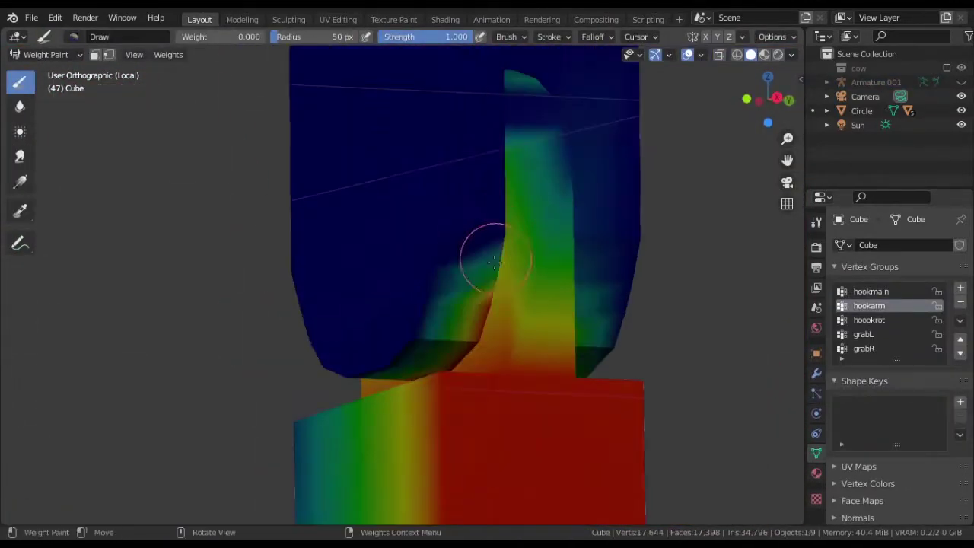
{"action": "mouse_move", "coordinate": [495, 261]}
{"action": "middle_mouse_down"}
{"action": "mouse_move", "coordinate": [343, 309]}
{"action": "mouse_move", "coordinate": [456, 228]}
{"action": "mouse_move", "coordinate": [343, 243]}
{"action": "mouse_move", "coordinate": [373, 313]}
{"action": "middle_mouse_up"}
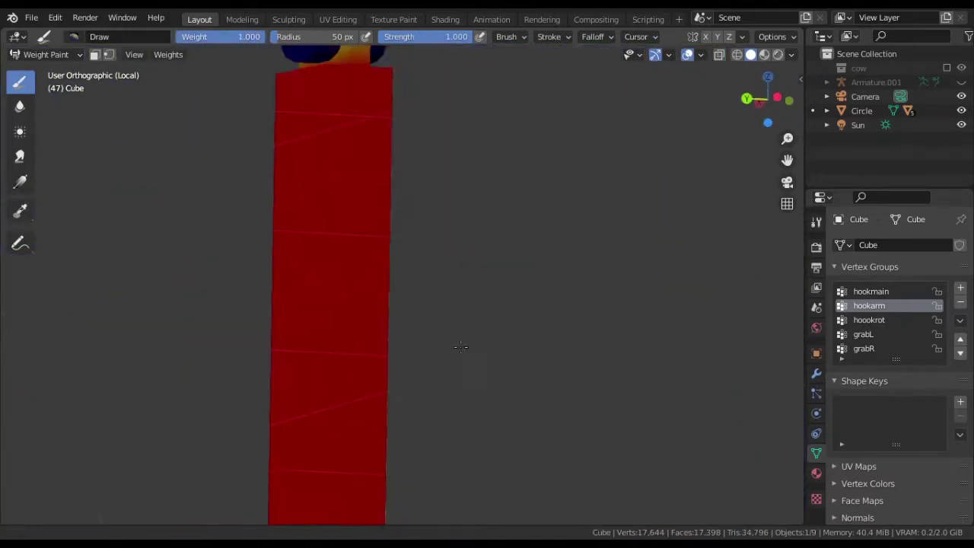
{"action": "mouse_move", "coordinate": [460, 346]}
{"action": "middle_mouse_down"}
{"action": "mouse_move", "coordinate": [426, 266]}
{"action": "mouse_move", "coordinate": [400, 304]}
{"action": "mouse_move", "coordinate": [337, 170]}
{"action": "mouse_move", "coordinate": [425, 191]}
{"action": "mouse_move", "coordinate": [487, 174]}
{"action": "mouse_move", "coordinate": [182, 261]}
{"action": "mouse_move", "coordinate": [400, 242]}
{"action": "middle_mouse_up"}
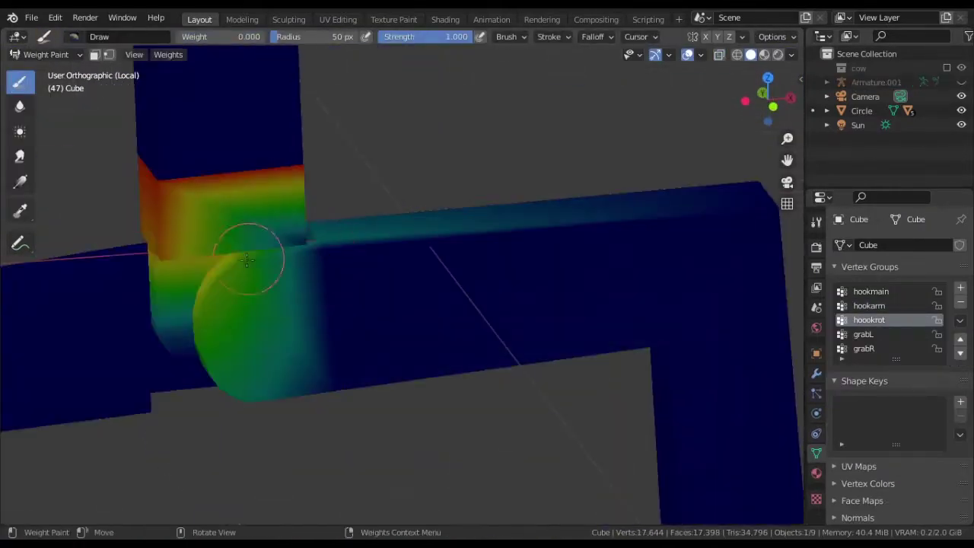
Orbit around the claw mesh to review its painted red and blue weights
{"action": "middle_click_drag", "start_coordinate": [246, 261], "coordinate": [580, 378]}
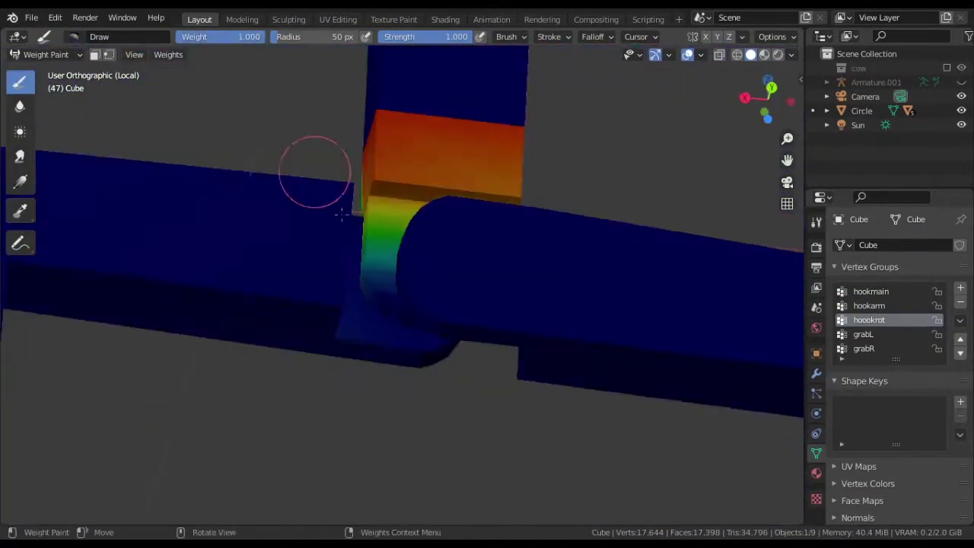
{"action": "mouse_move", "coordinate": [341, 215]}
{"action": "middle_mouse_down"}
{"action": "mouse_move", "coordinate": [337, 300]}
{"action": "mouse_move", "coordinate": [461, 218]}
{"action": "mouse_move", "coordinate": [567, 294]}
{"action": "middle_mouse_up"}
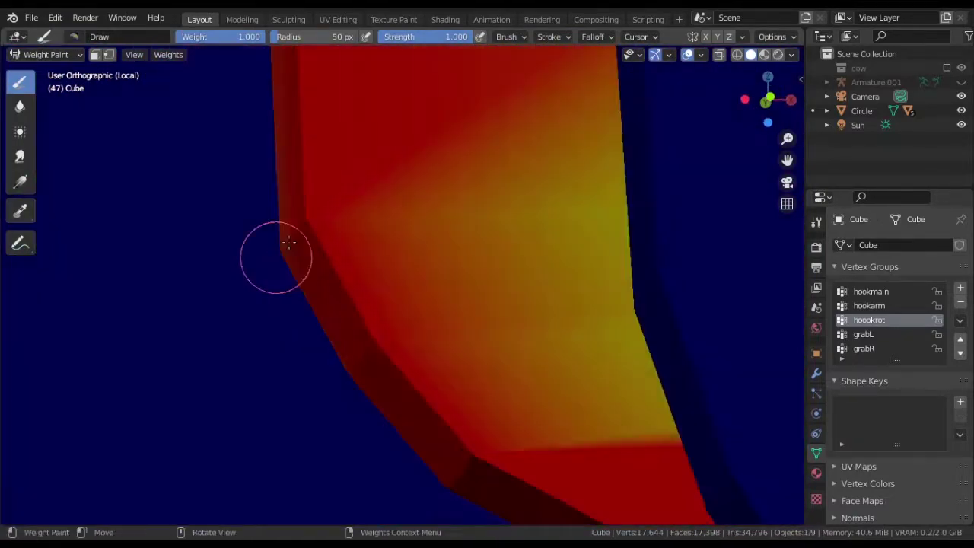
{"action": "middle_click_drag", "start_coordinate": [289, 241], "coordinate": [380, 303]}
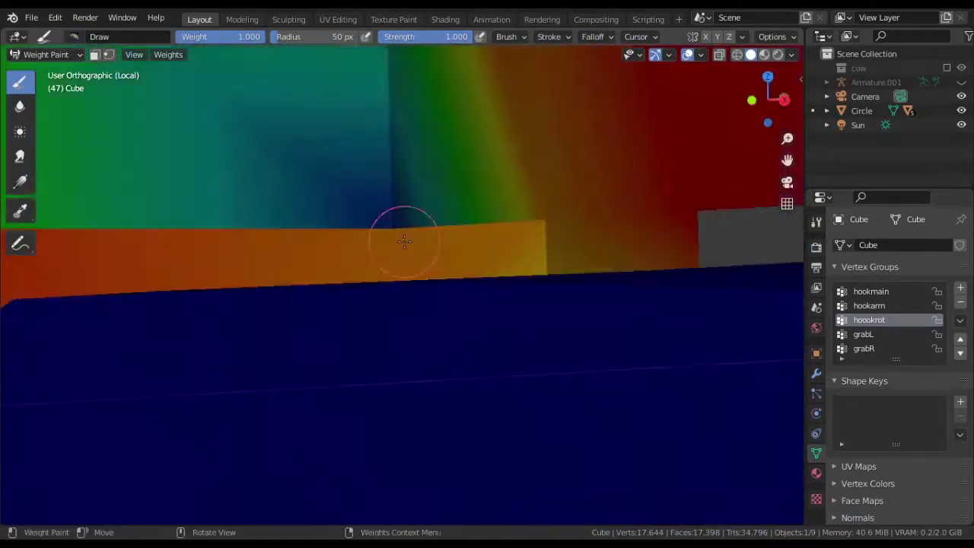
{"action": "mouse_move", "coordinate": [404, 242]}
{"action": "middle_mouse_down"}
{"action": "mouse_move", "coordinate": [382, 273]}
{"action": "mouse_move", "coordinate": [411, 266]}
{"action": "middle_mouse_up"}
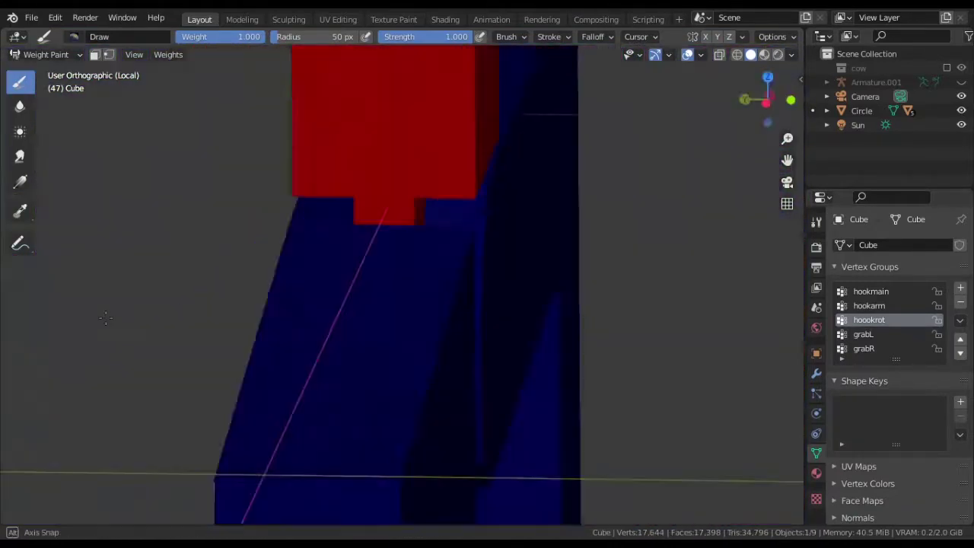
{"action": "mouse_move", "coordinate": [106, 318]}
{"action": "middle_mouse_down"}
{"action": "mouse_move", "coordinate": [413, 311]}
{"action": "mouse_move", "coordinate": [383, 289]}
{"action": "mouse_move", "coordinate": [515, 300]}
{"action": "mouse_move", "coordinate": [440, 409]}
{"action": "mouse_move", "coordinate": [556, 327]}
{"action": "middle_mouse_up"}
{"action": "middle_click_drag", "start_coordinate": [469, 264], "coordinate": [281, 398]}
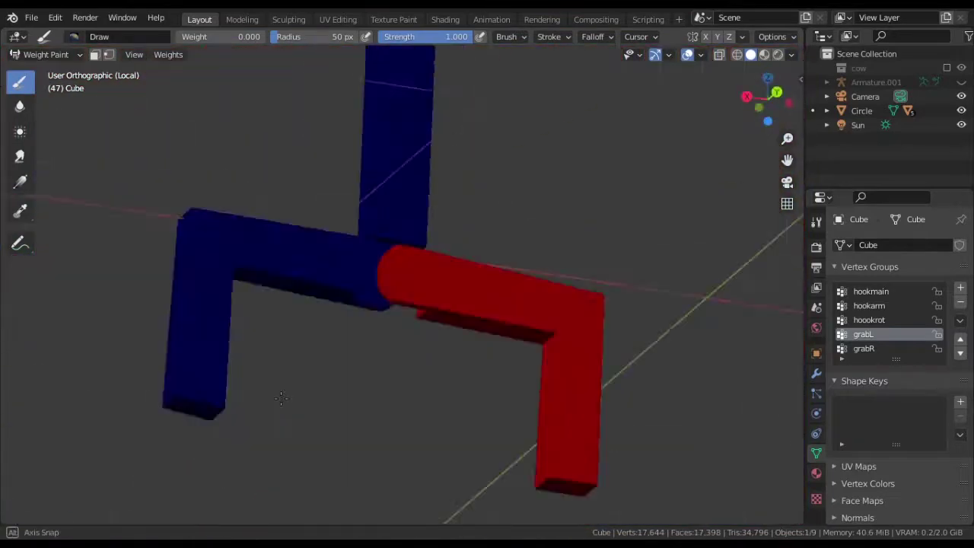
Lower the brush Weight to 0.000 and close in on the red-blue junction
{"action": "scroll", "coordinate": [180, 252], "scroll_direction": "up", "scroll_amount": 5}
{"action": "mouse_move", "coordinate": [180, 252]}
{"action": "middle_mouse_down"}
{"action": "mouse_move", "coordinate": [445, 229]}
{"action": "mouse_move", "coordinate": [457, 337]}
{"action": "mouse_move", "coordinate": [416, 382]}
{"action": "mouse_move", "coordinate": [434, 232]}
{"action": "mouse_move", "coordinate": [305, 163]}
{"action": "mouse_move", "coordinate": [343, 263]}
{"action": "middle_mouse_up"}
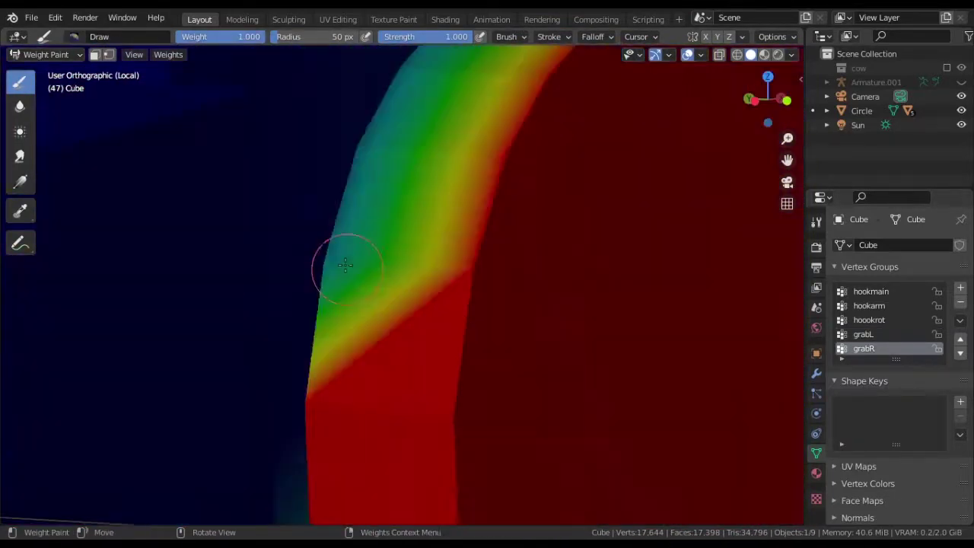
{"action": "scroll", "coordinate": [343, 263], "scroll_direction": "down", "scroll_amount": 5}
{"action": "left_click_drag", "start_coordinate": [253, 37], "coordinate": [186, 37]}
{"action": "middle_click_drag", "start_coordinate": [342, 266], "coordinate": [236, 174]}
Leave Weight Paint mode and view the whole UFO with its claw from the front
{"action": "key", "text": "KP_1"}
{"action": "scroll", "coordinate": [403, 274], "scroll_direction": "down", "scroll_amount": 3}
{"action": "key", "text": "ctrl+Tab"}
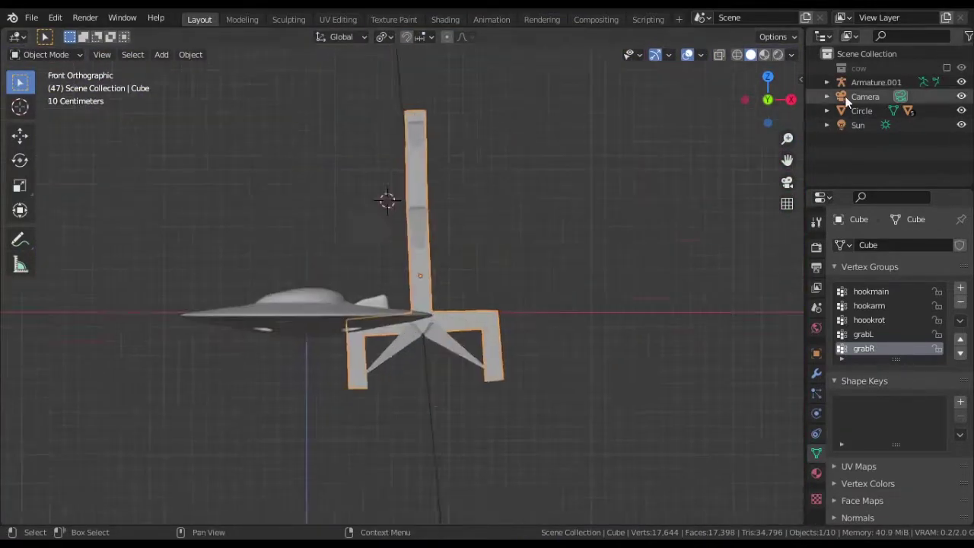